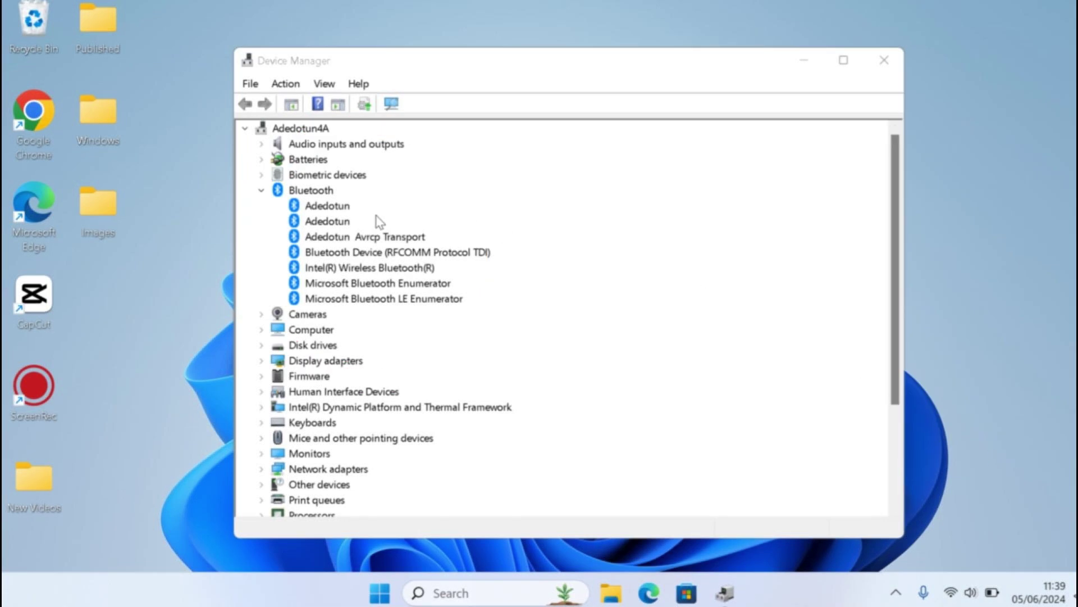
- Collapse and re-expand Device Manager's Bluetooth category, then close Device Manager
click(264, 191)
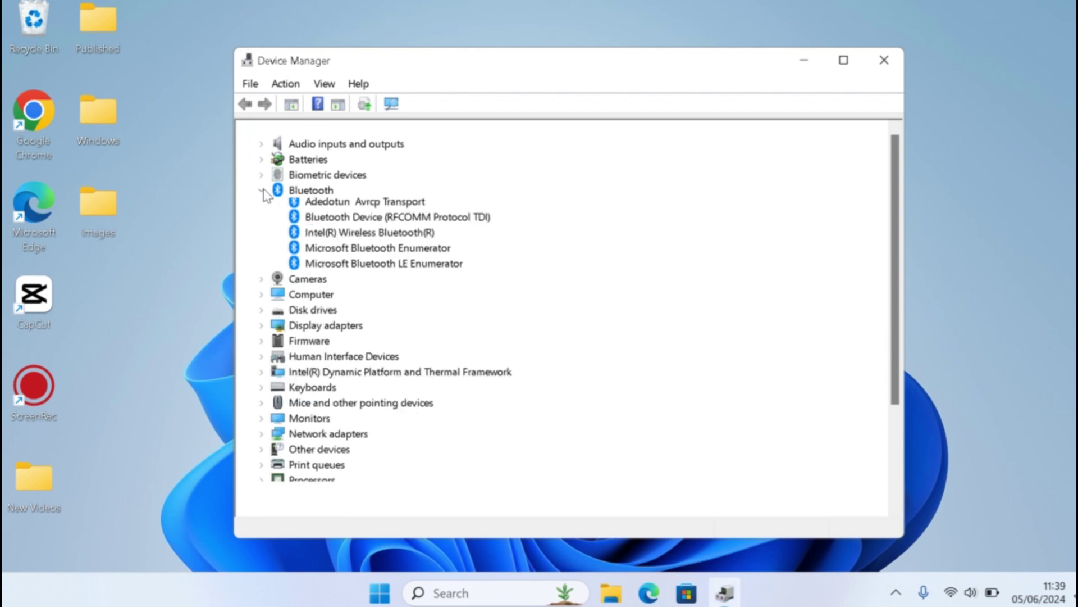
click(267, 191)
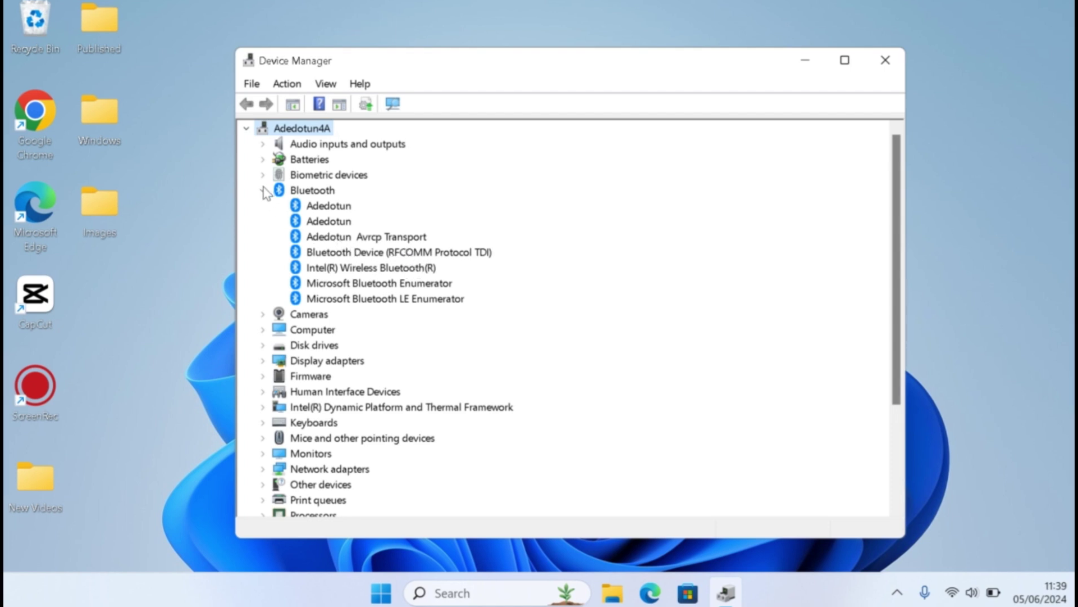
click(886, 62)
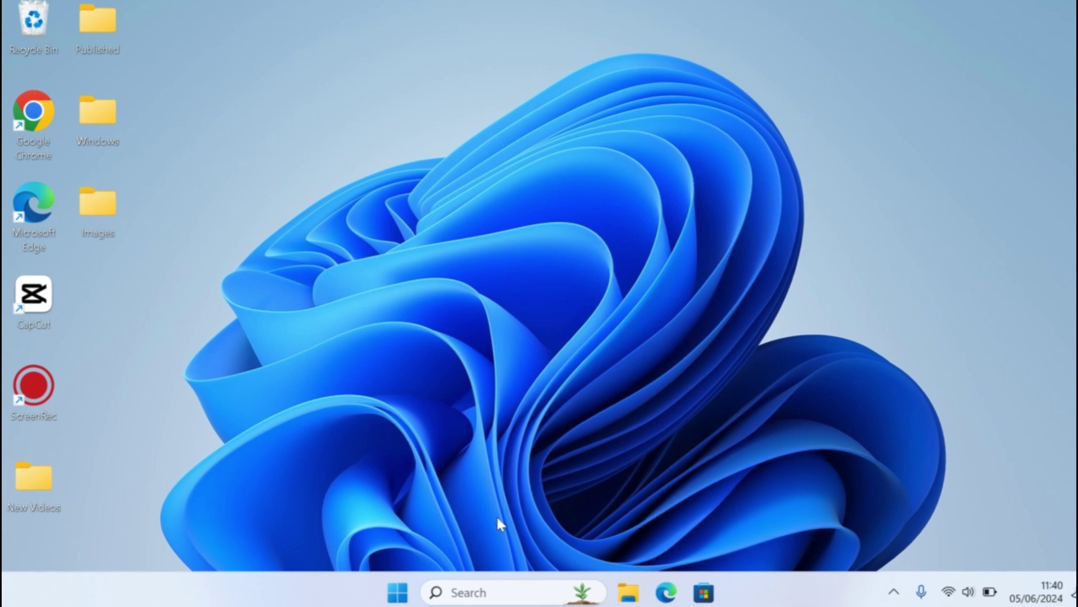
- Launch Settings from the Start menu and go to System > Troubleshoot
click(399, 595)
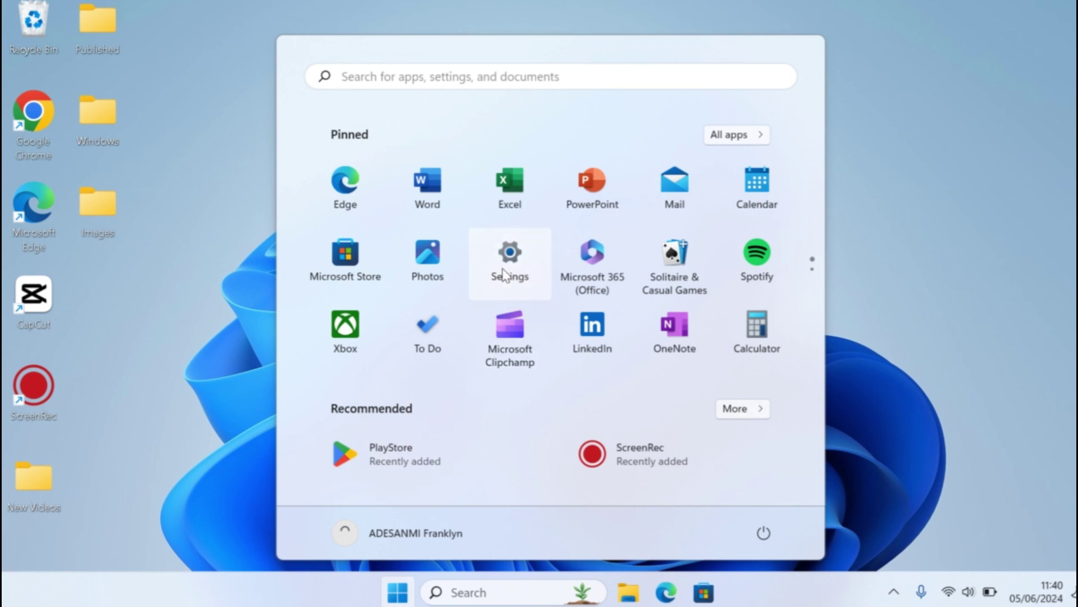
click(504, 276)
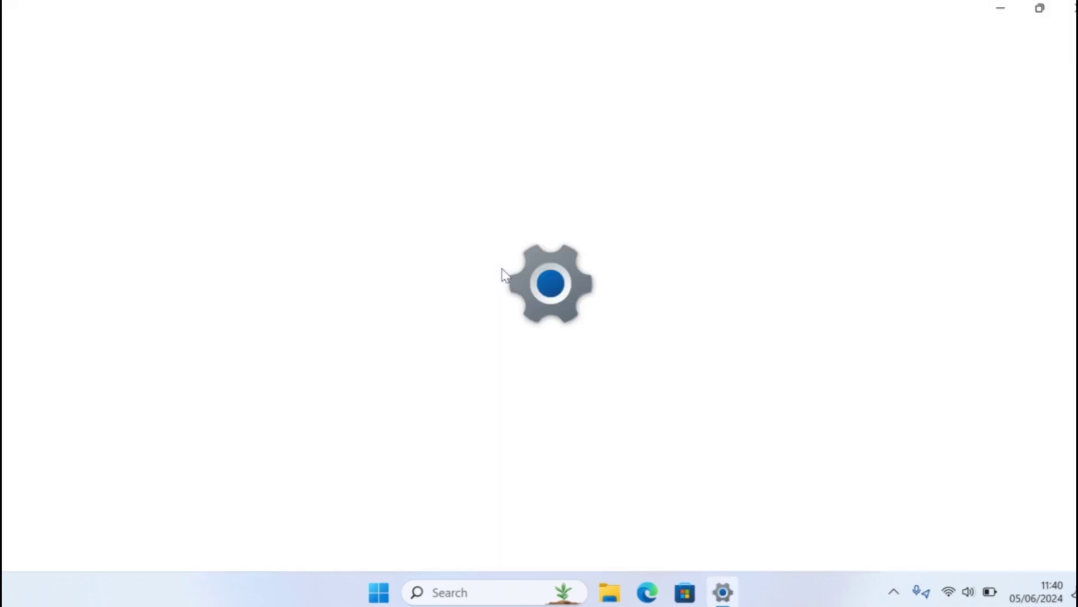
scroll(503, 276, down, 5)
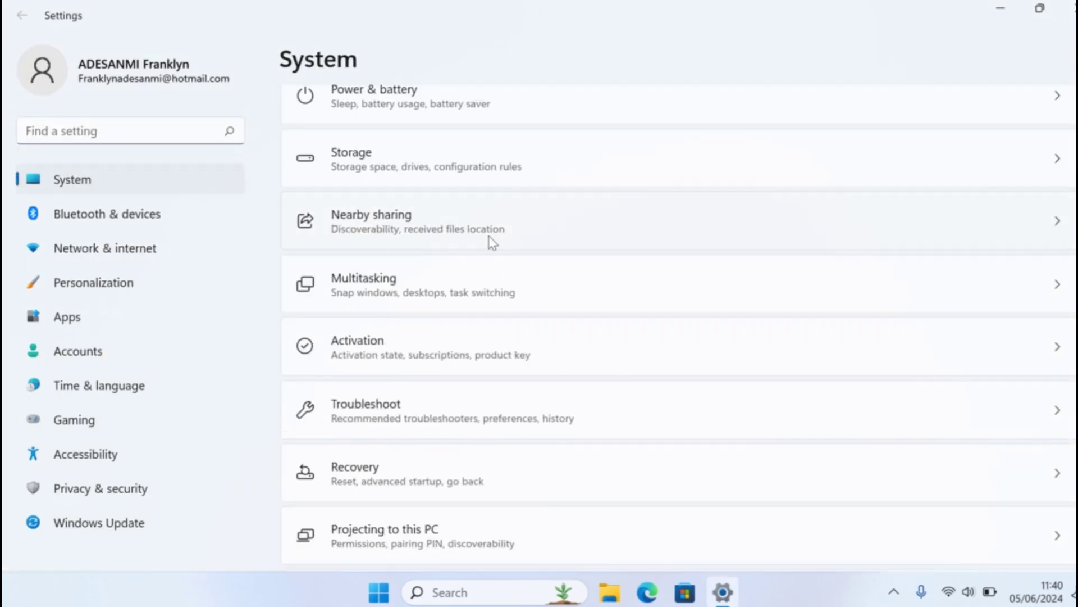
scroll(561, 258, down, 4)
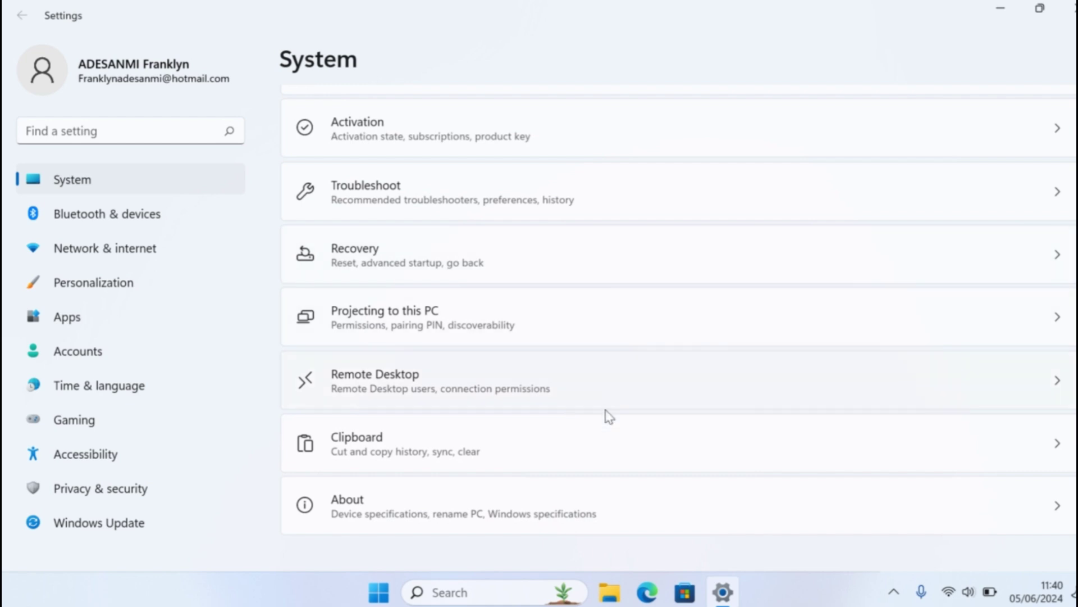
scroll(597, 441, up, 1)
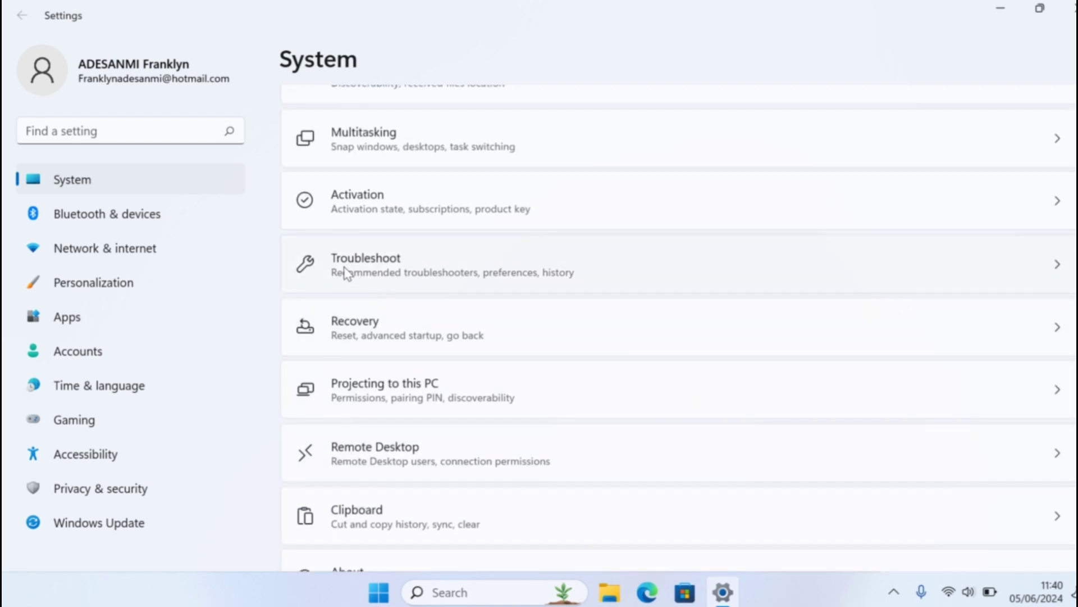
click(375, 275)
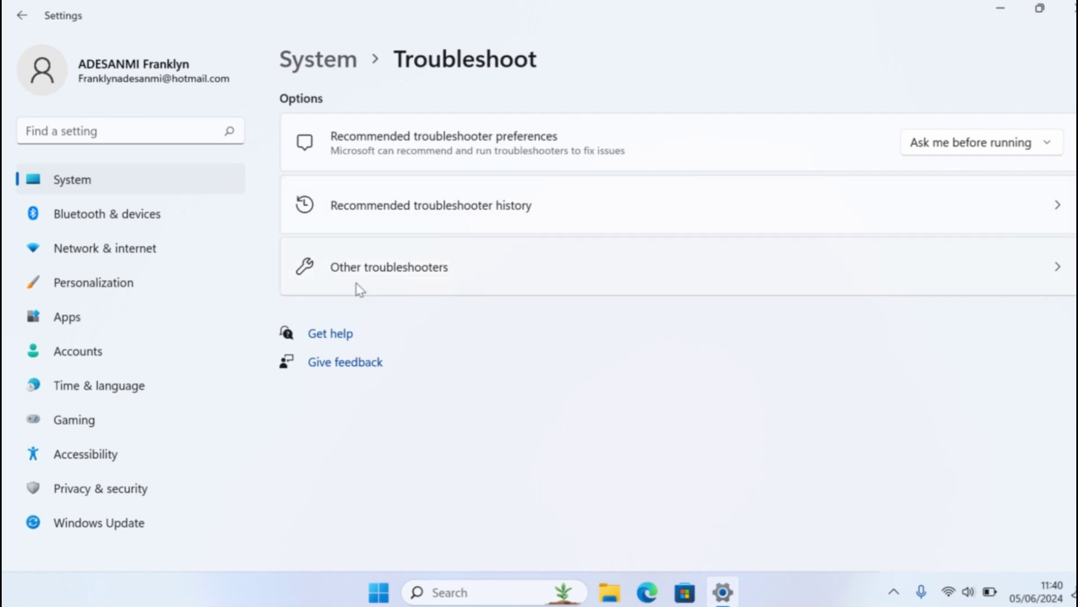
- Show the Other troubleshooters list and bring the Bluetooth entry into view
click(441, 284)
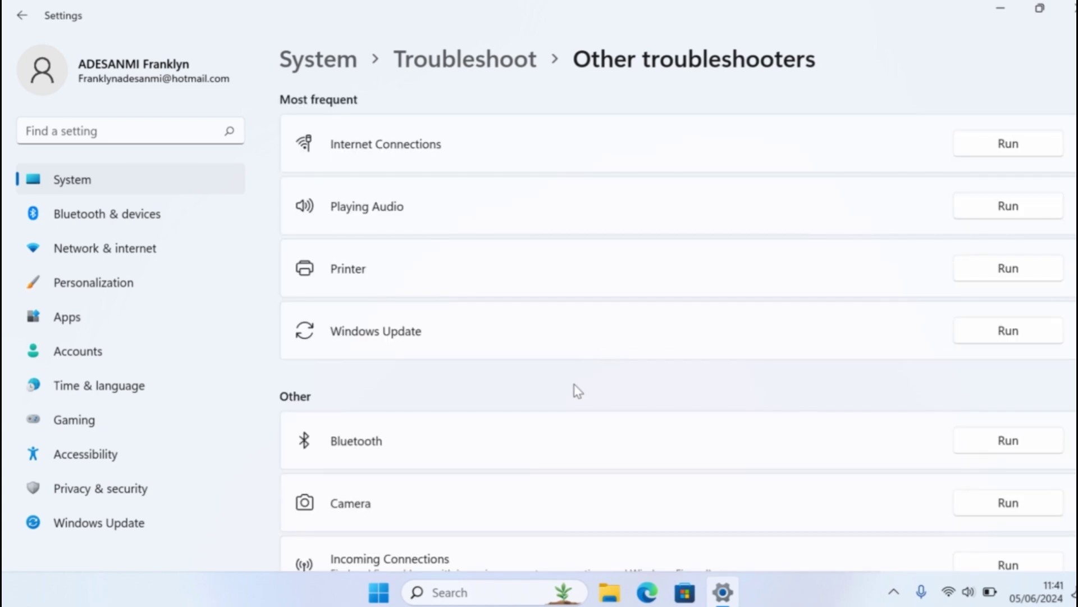
scroll(578, 390, down, 10)
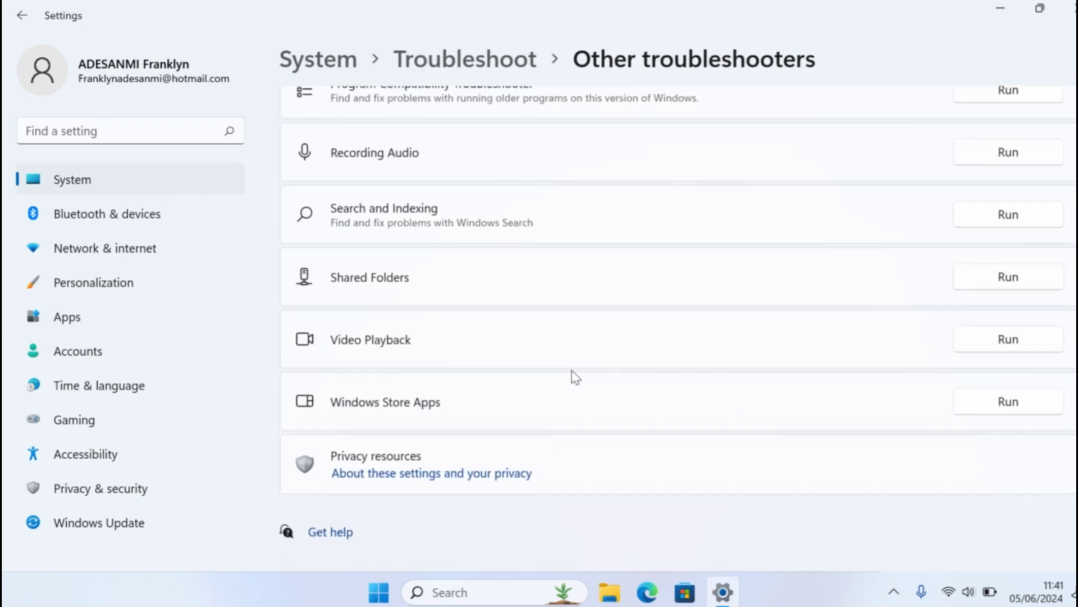
scroll(703, 440, up, 5)
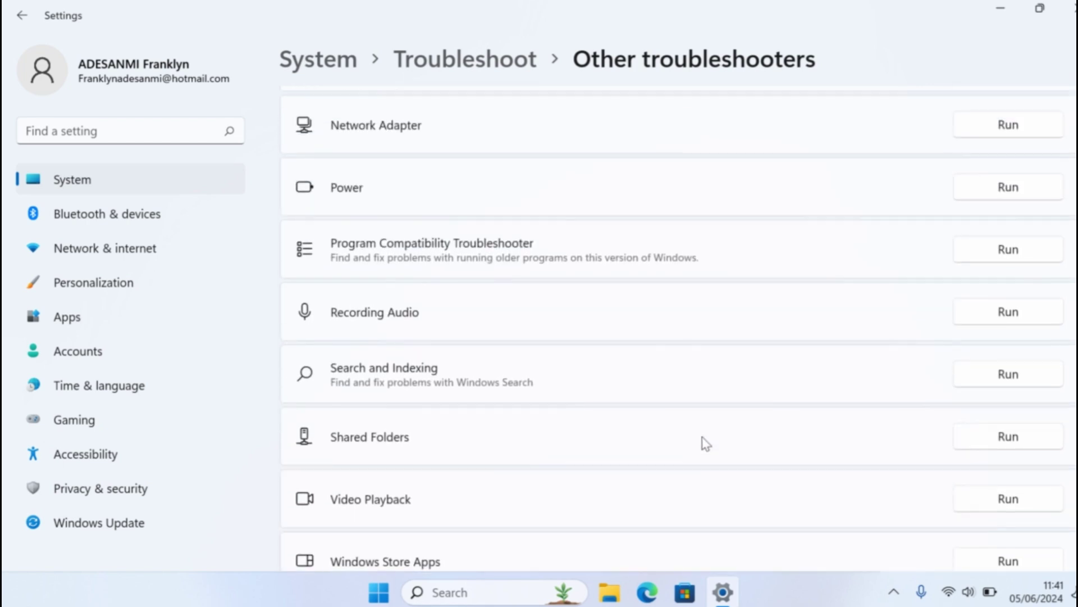
scroll(705, 441, up, 5)
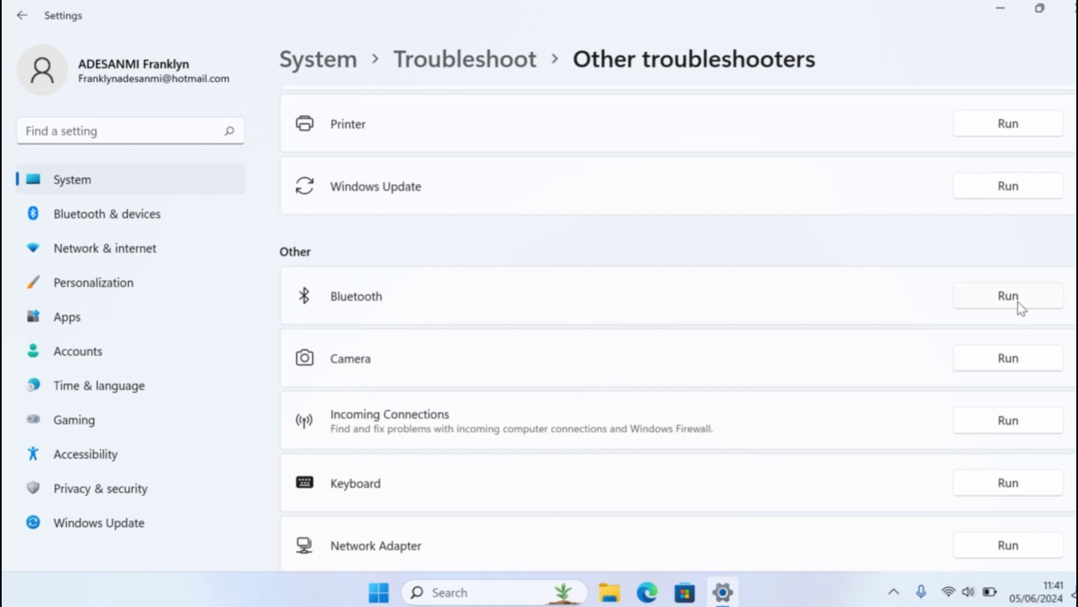
- Run the Bluetooth troubleshooter until it fixes the radio status, then close its report
click(990, 309)
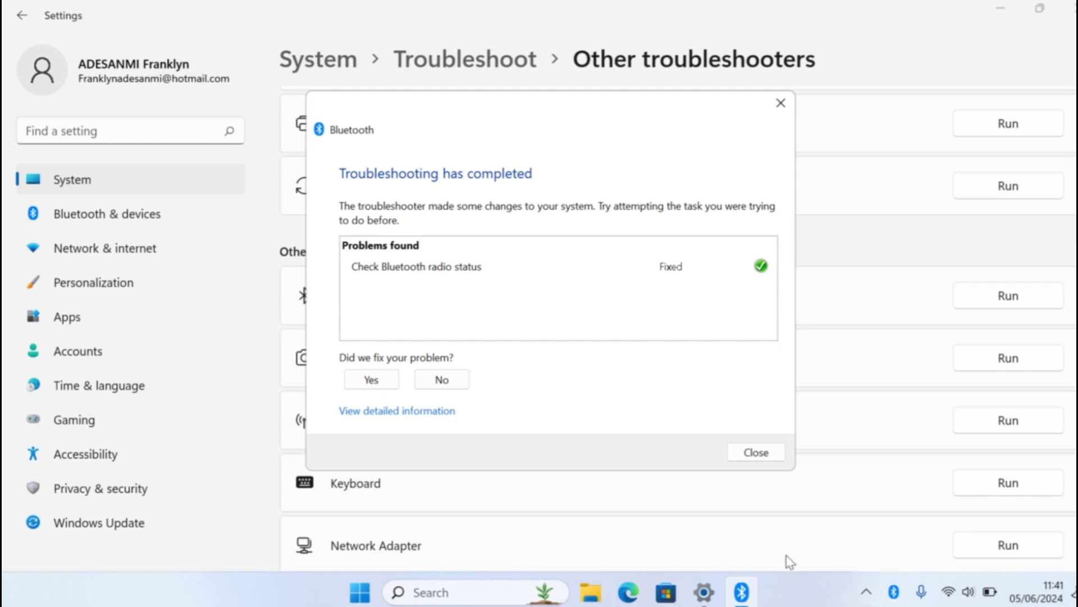
click(771, 445)
click(866, 591)
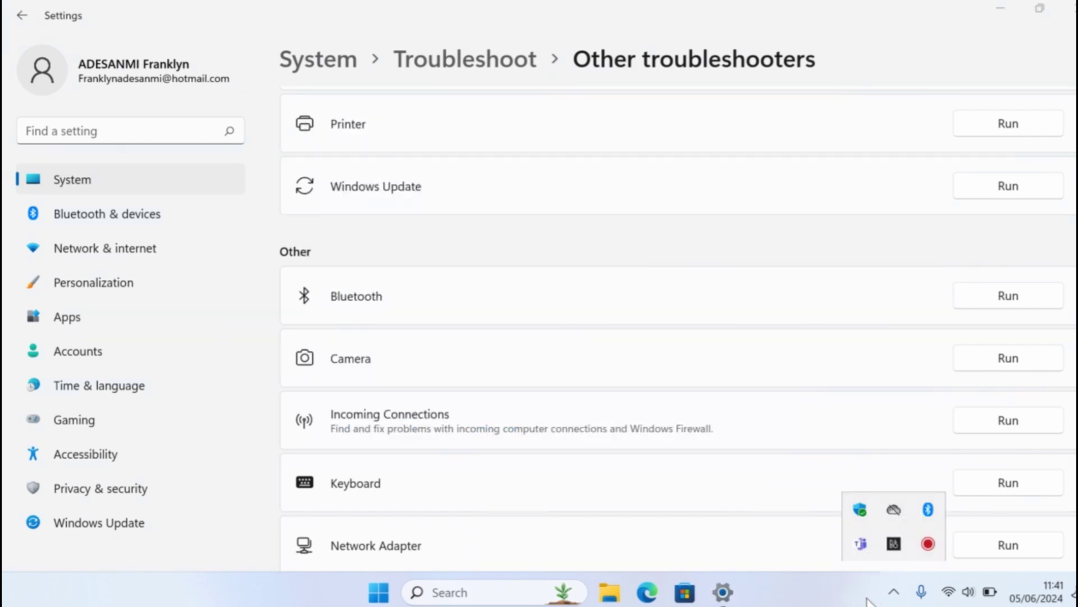
- Minimize Settings, open Device Manager from the Win+X menu, expand Bluetooth, then close it
click(1001, 9)
right_click(371, 601)
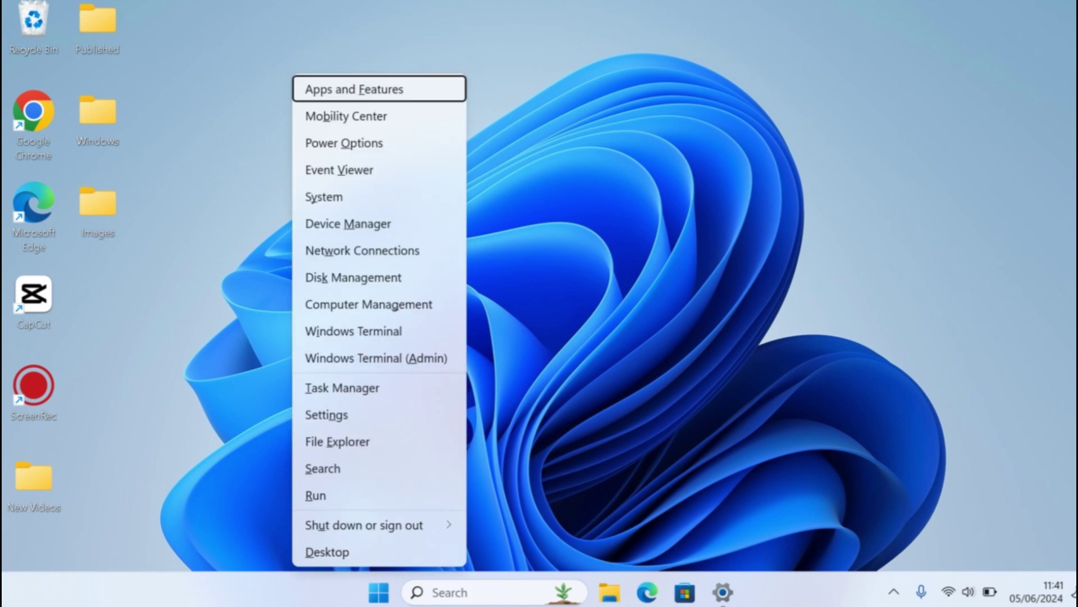
click(361, 225)
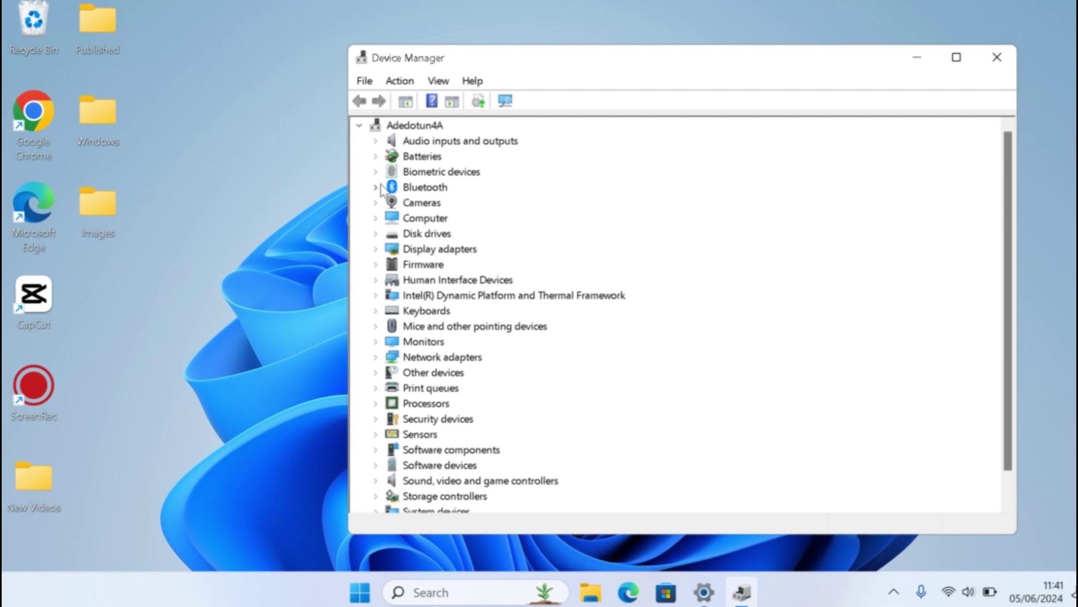
click(376, 188)
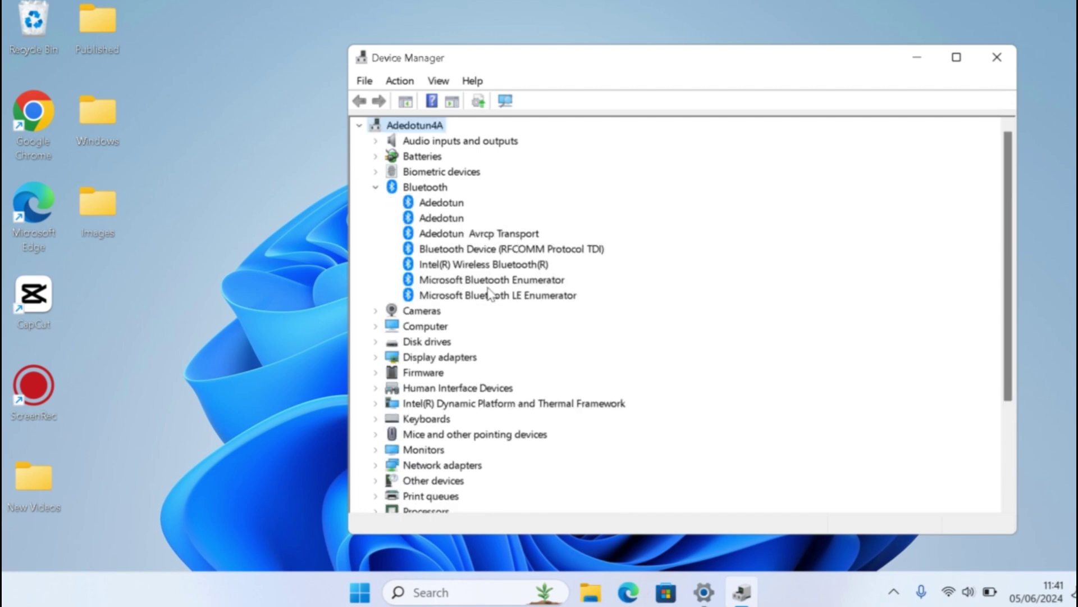
click(997, 59)
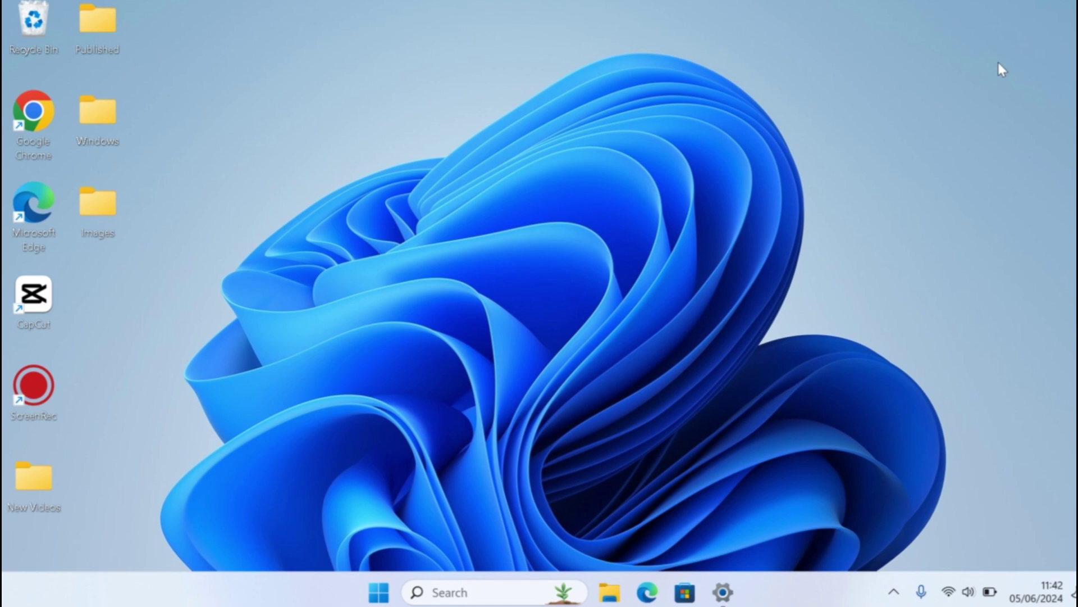
- Open Device Manager with Win+X and turn on View > Show hidden devices
key(super+x)
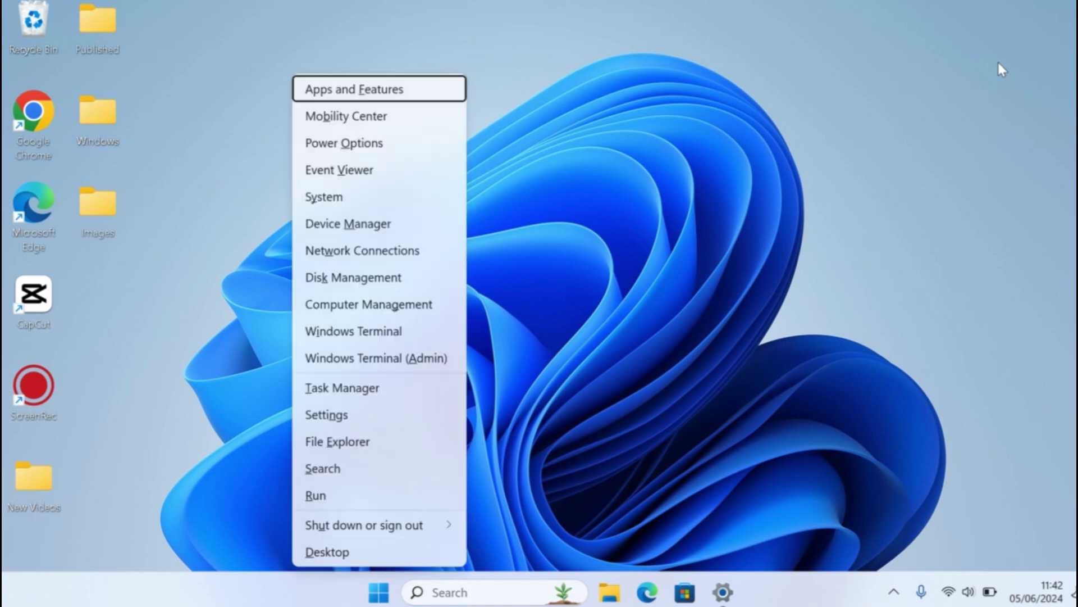
click(414, 224)
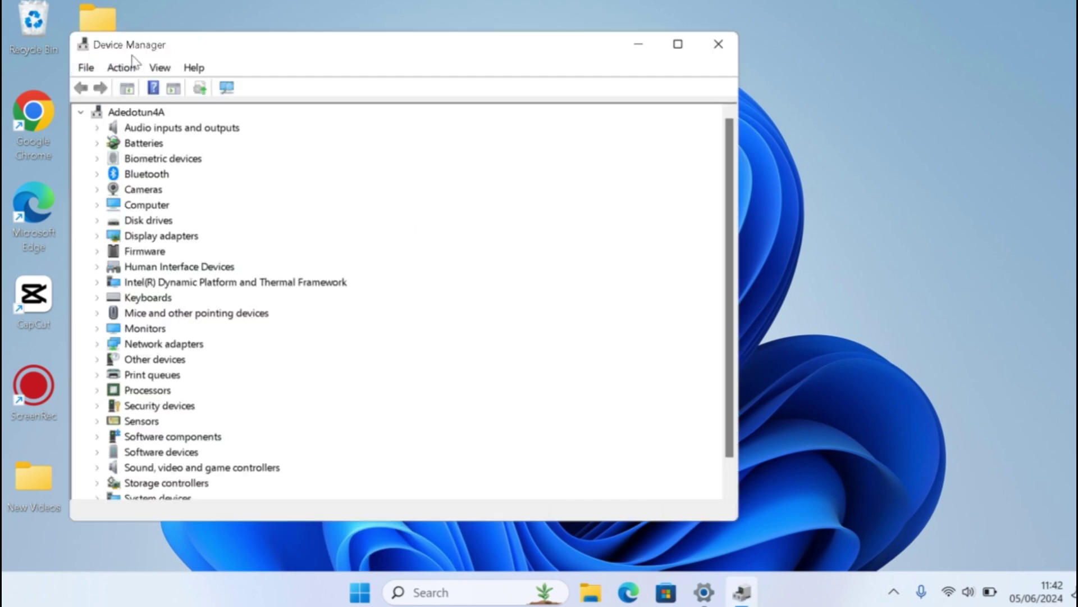
click(159, 68)
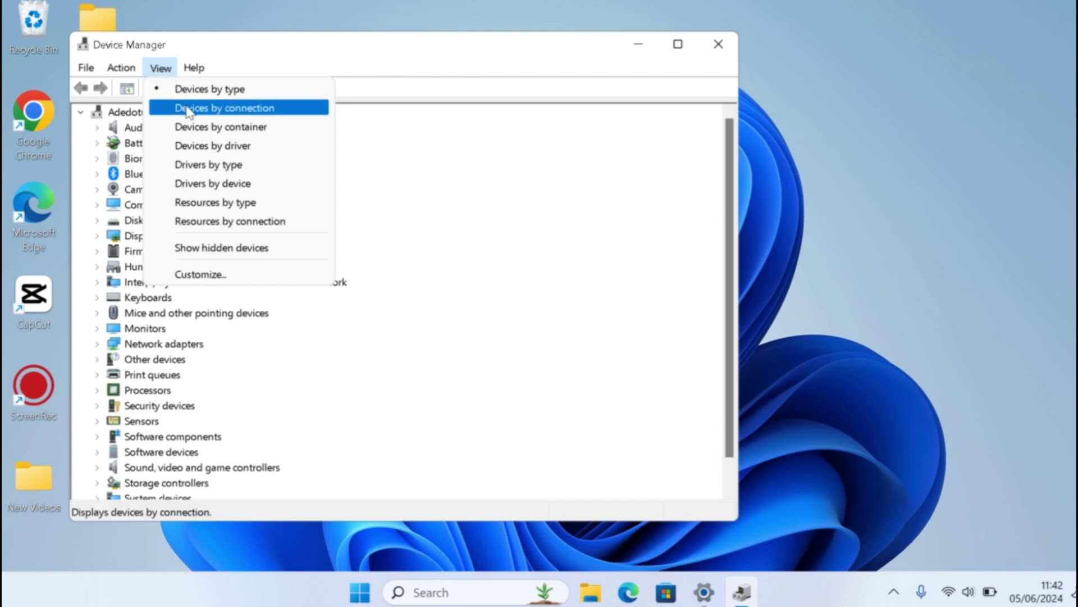
click(201, 248)
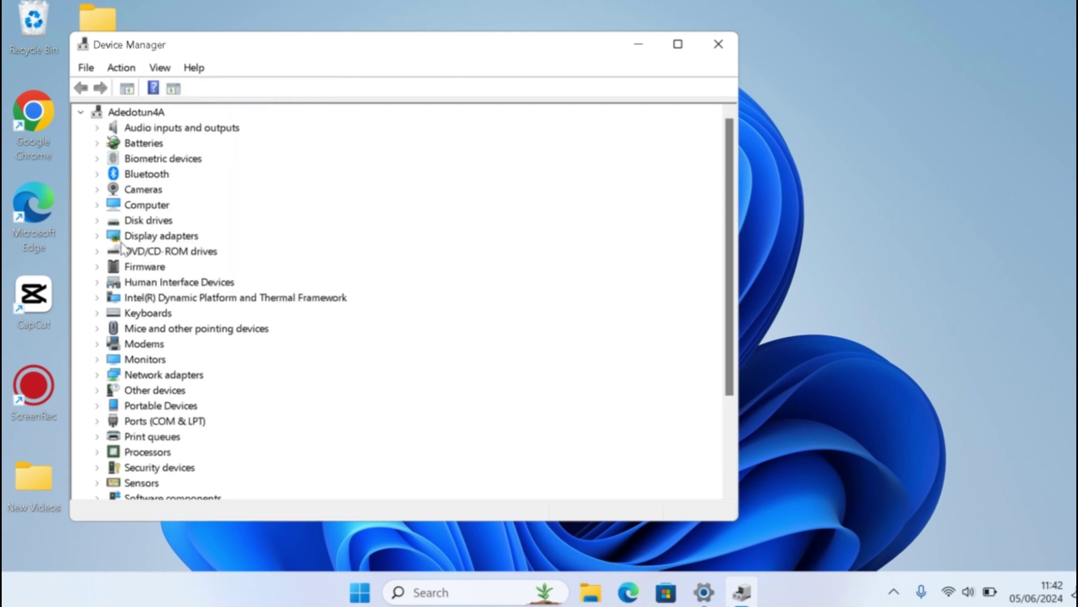
- Expand Bluetooth to reveal its hidden services, then close Device Manager
scroll(365, 236, down, 3)
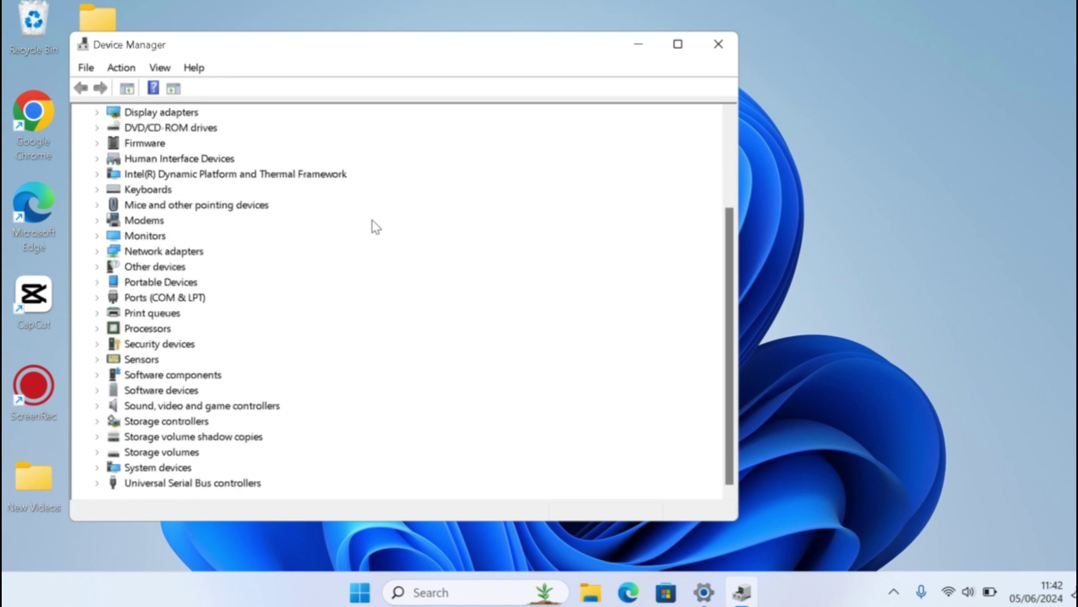
scroll(371, 234, up, 3)
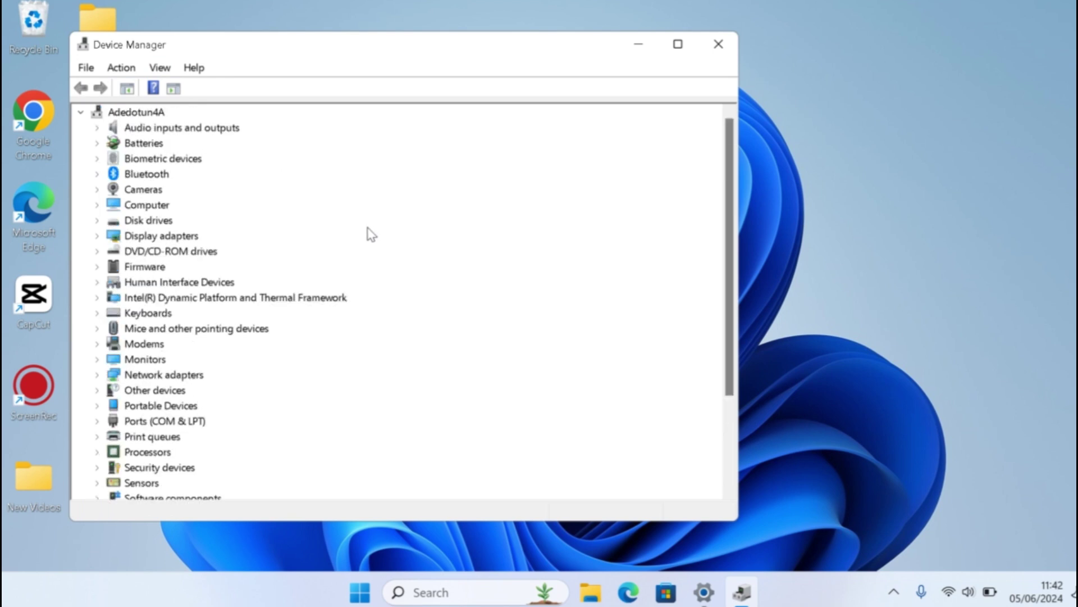
click(97, 176)
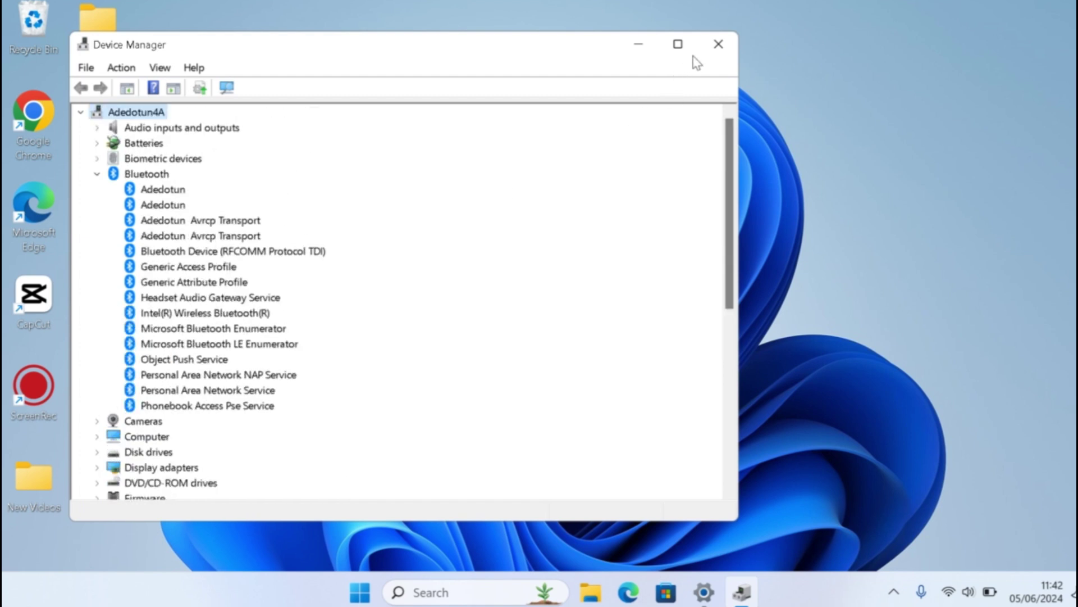
click(718, 45)
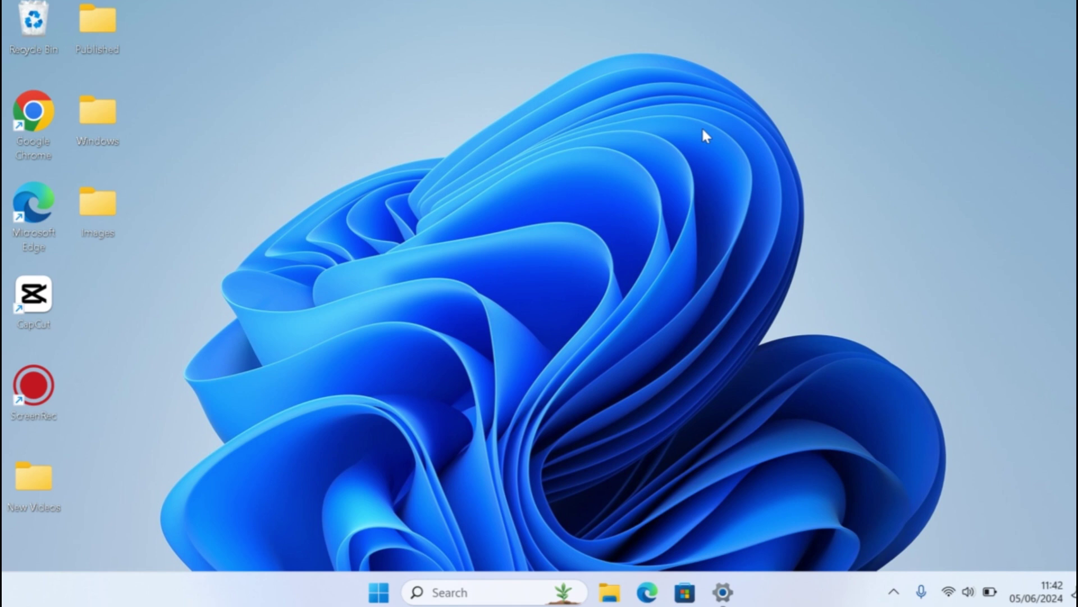
- Restore the Other troubleshooters window from the taskbar and close Settings
mouse_move(725, 592)
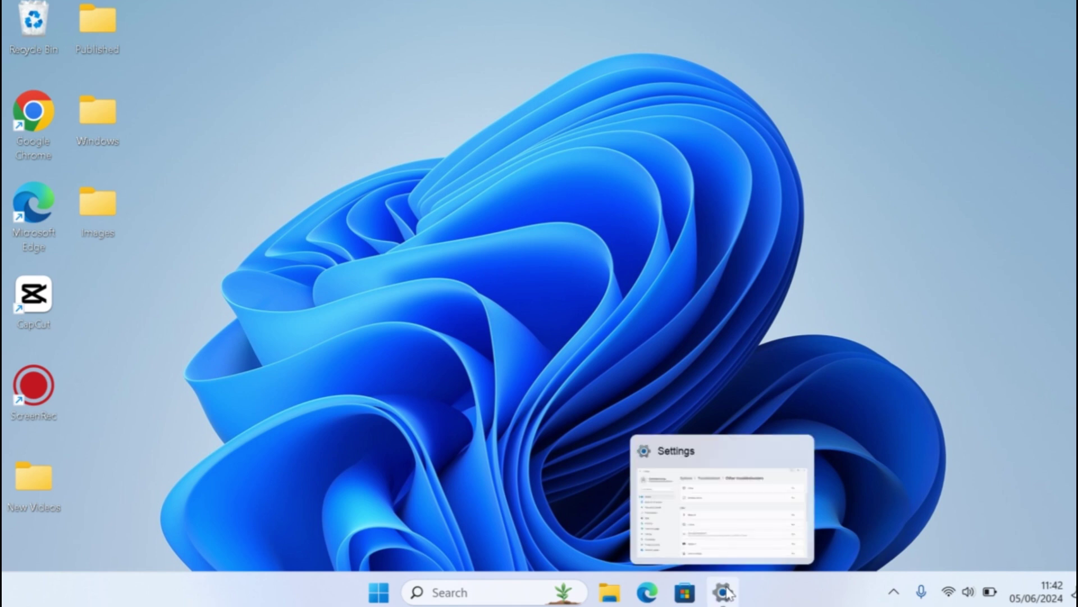
click(725, 593)
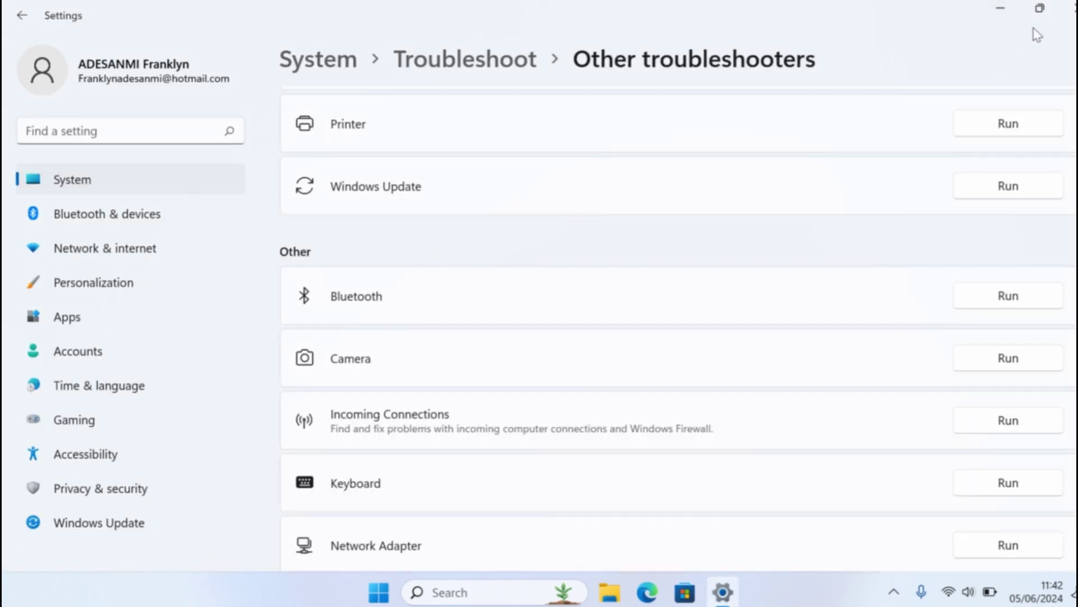
click(1064, 8)
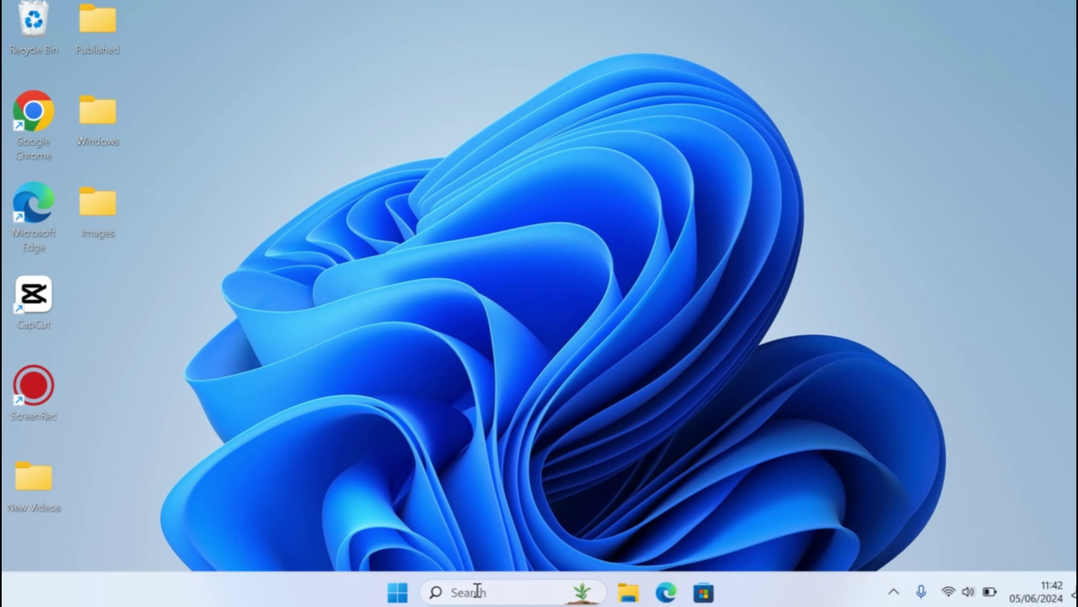
- Reopen Settings, go to the Windows Update page and start Check for updates
click(395, 598)
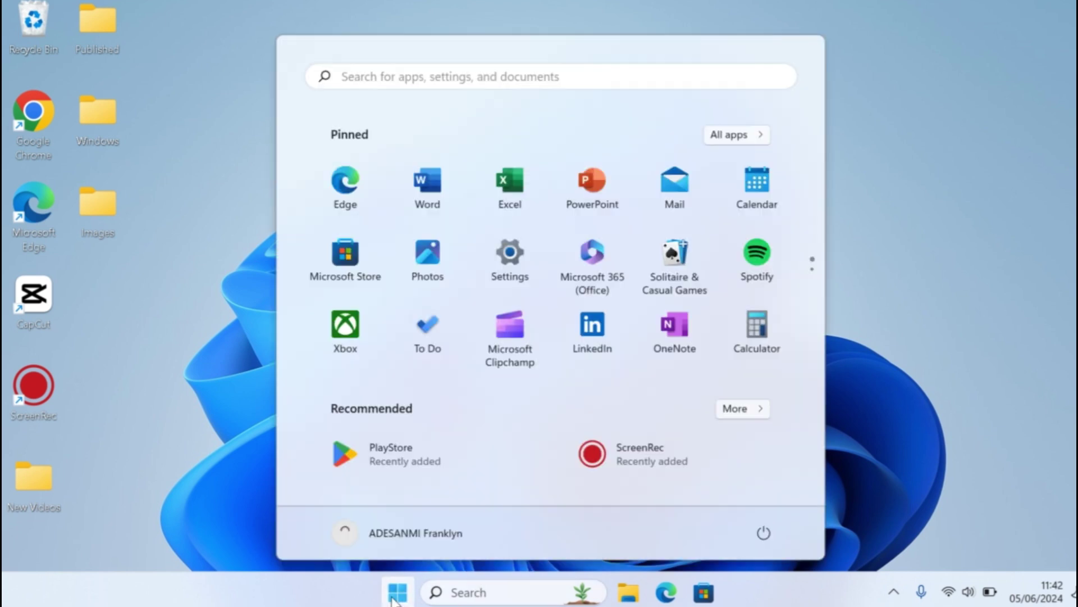
click(512, 273)
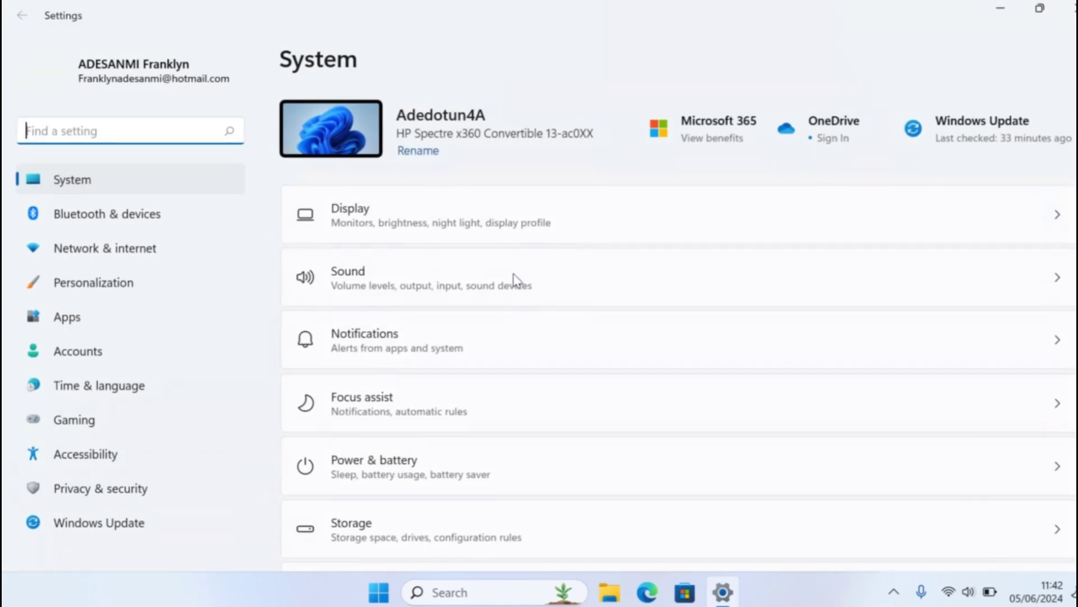
click(56, 526)
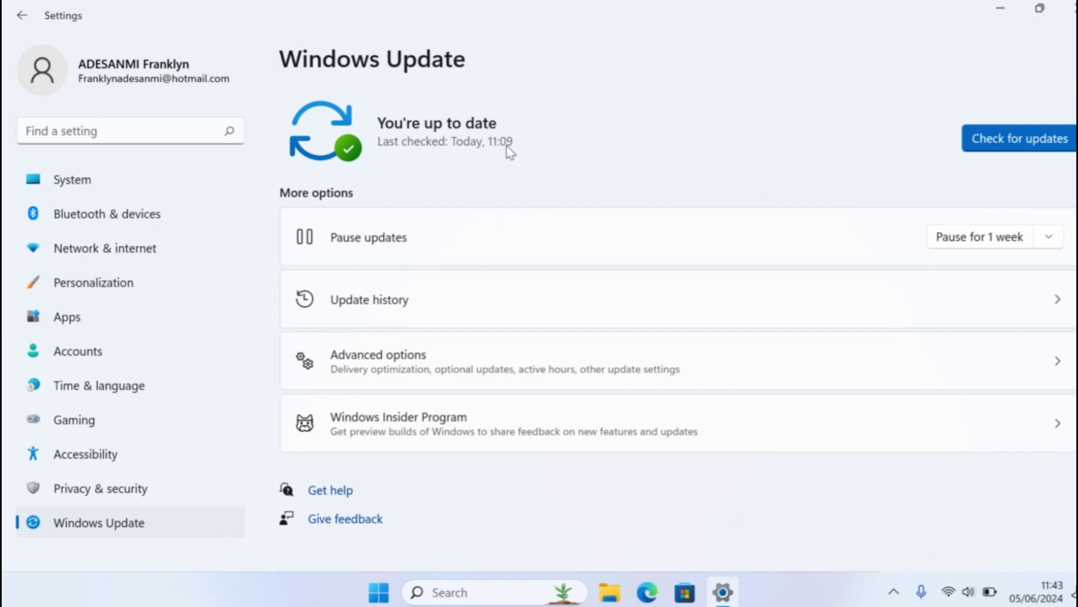
click(991, 139)
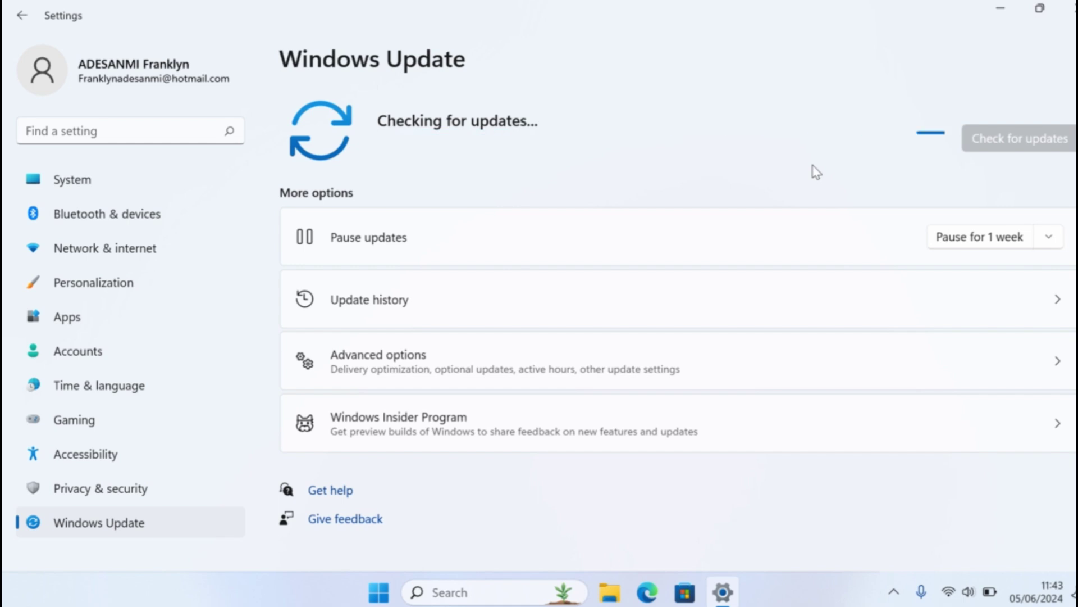